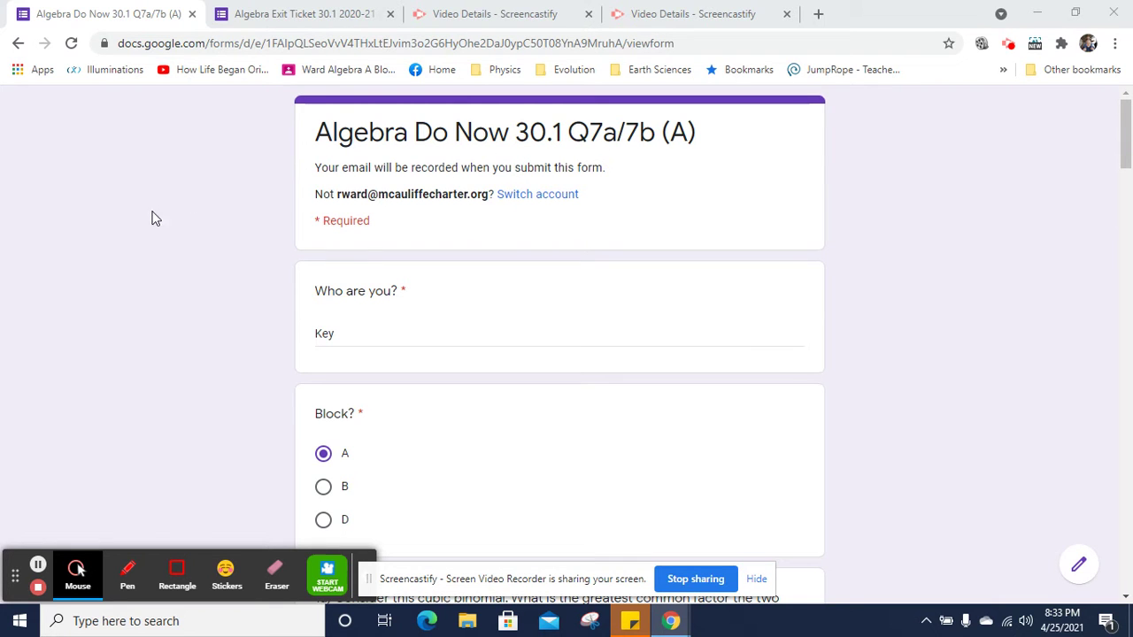
Scroll down to question 1a, which asks to factor x³ − x = 0
click(114, 235)
scroll(116, 239, down, 3)
scroll(115, 239, down, 3)
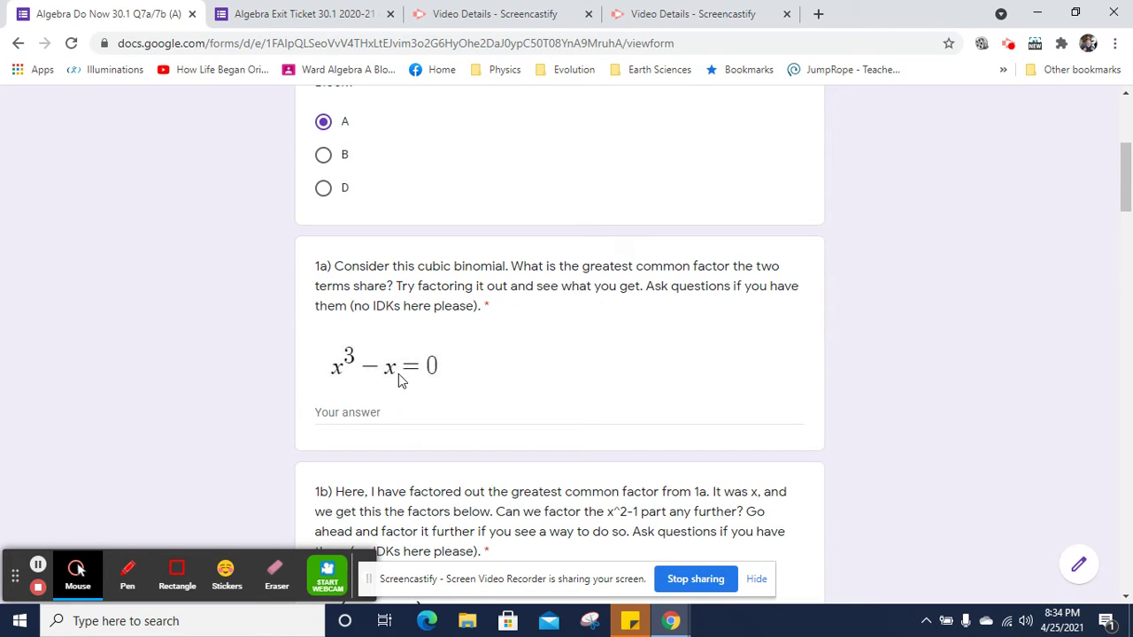
Enter x(x^2 - 1) = 0 as the answer to question 1a
click(331, 412)
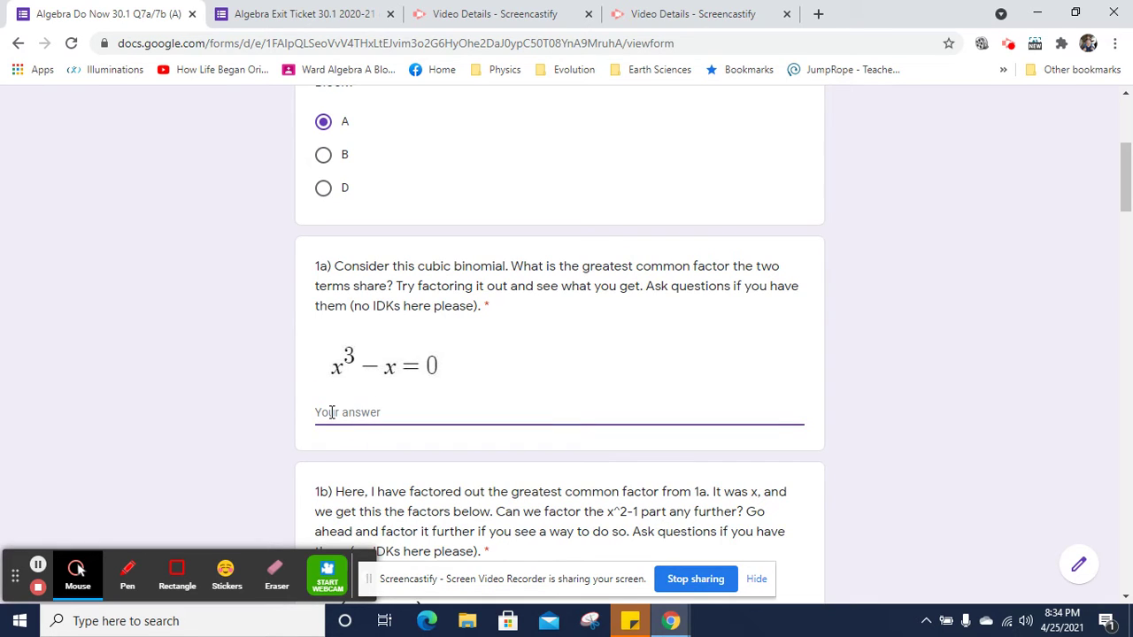
text(x(x^2 - 1) = 0)
click(93, 383)
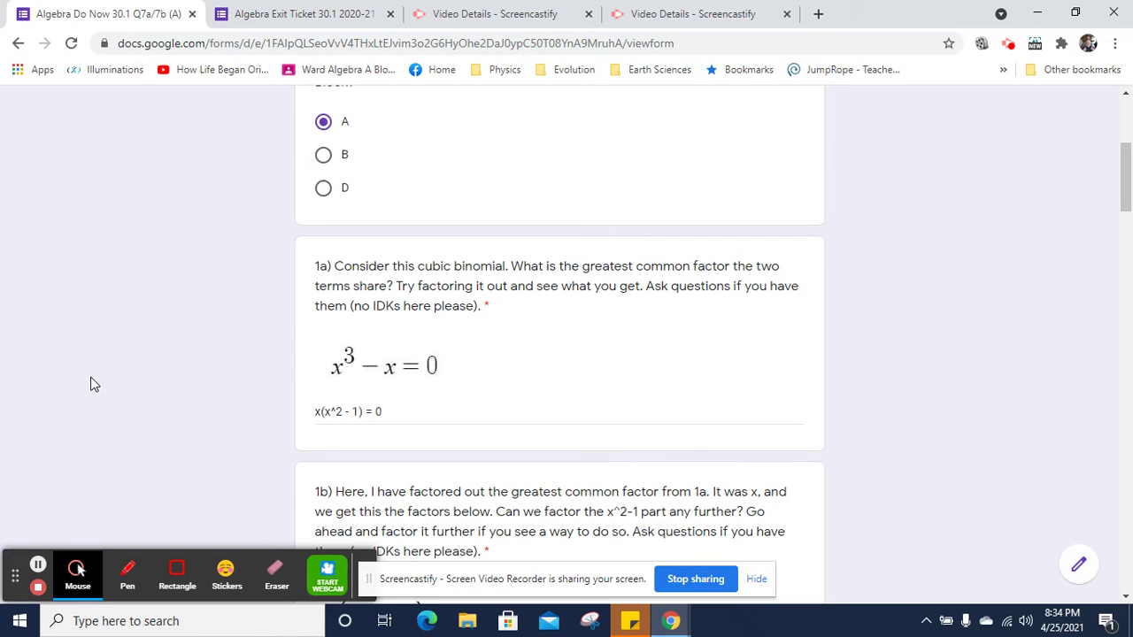
scroll(93, 383, down, 1)
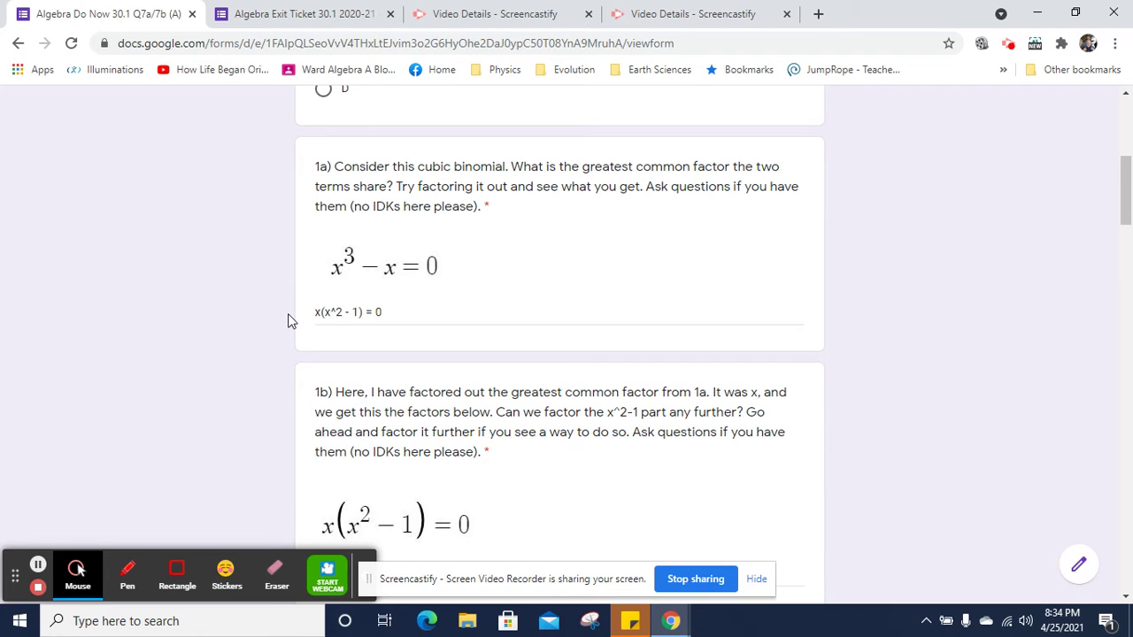
scroll(266, 509, down, 1)
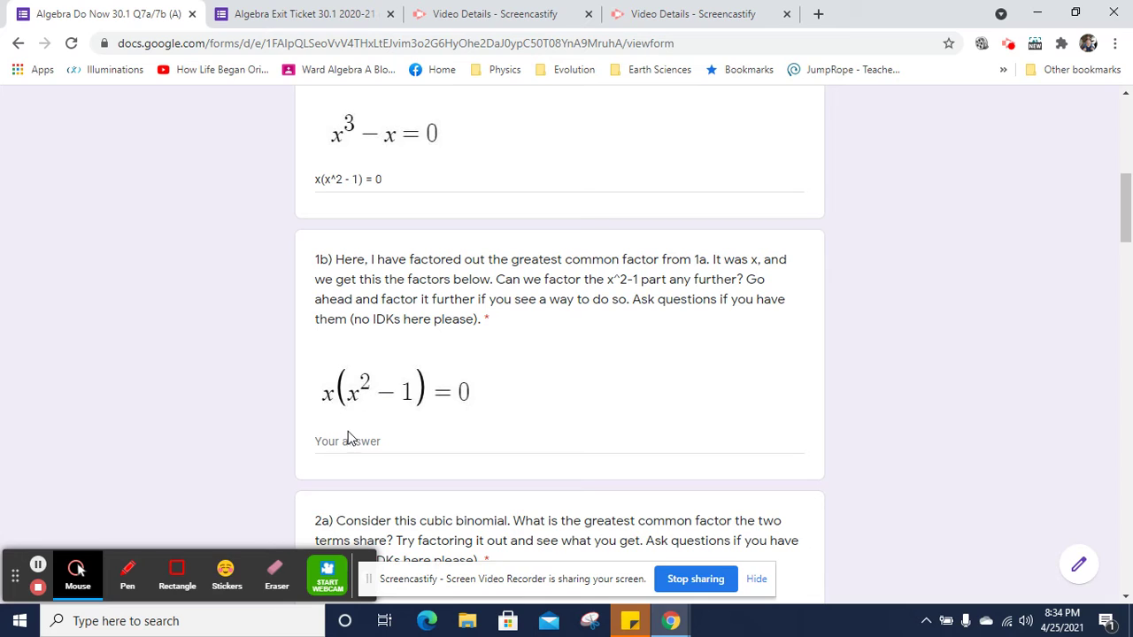
Type the factored form x(x-1)(x+1) = 0 in question 1b's answer
click(350, 441)
text(x)
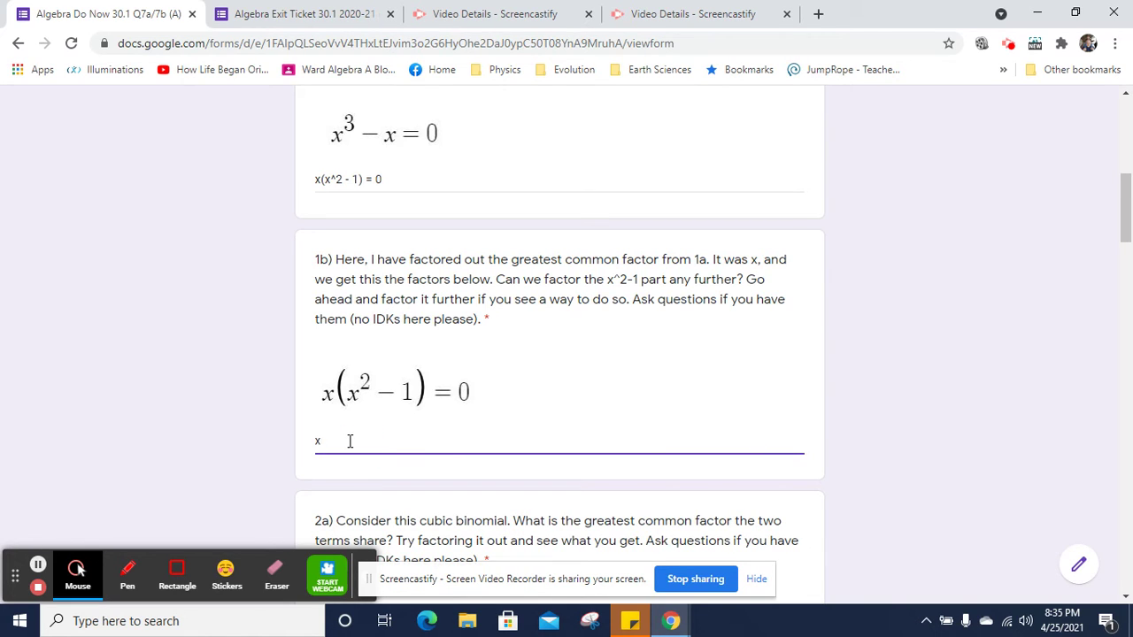
text((x-1)(x)
key(BackSpace)
key(BackSpace)
text((x+1) = 0)
Add the roots x = 0, x = 1, x = -1 on a second line of 1b
key(Return)
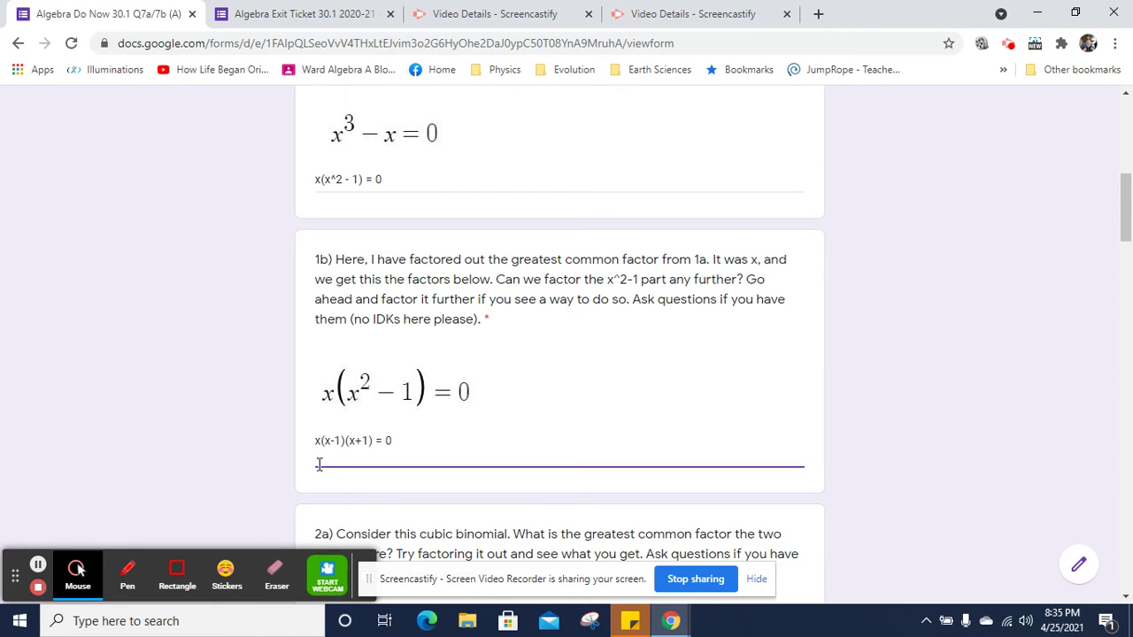
text(x = 0)
key(Return)
key(BackSpace)
text(x = 1   x = -1)
click(247, 409)
scroll(247, 409, down, 1)
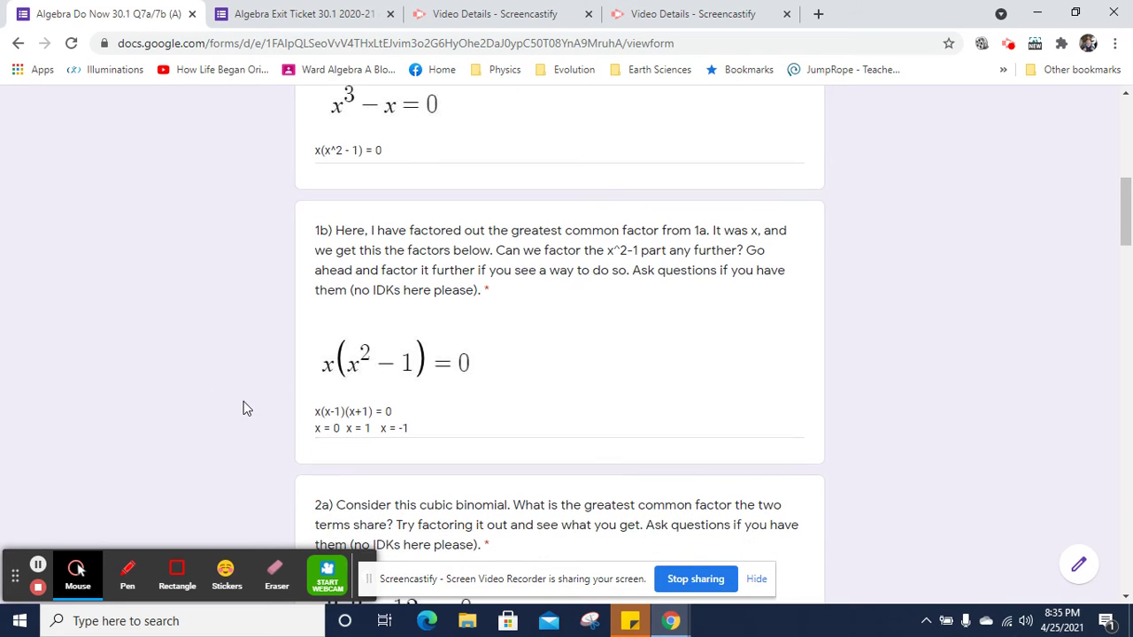
scroll(247, 409, down, 3)
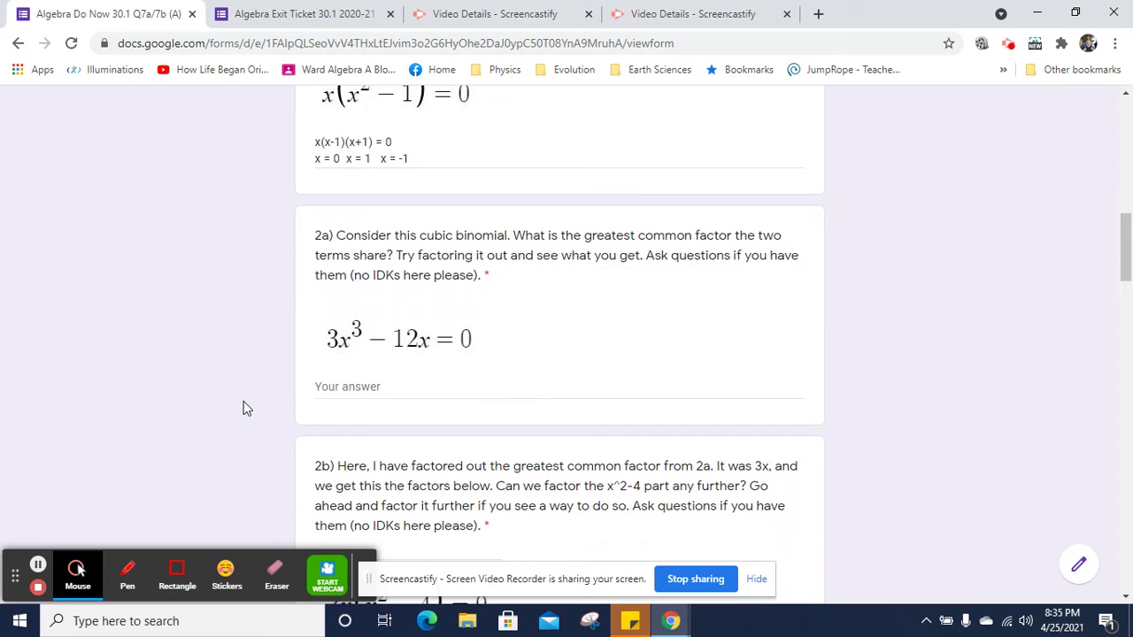
Enter 3x(x^2 - 4) = 0 as the answer to question 2a
scroll(247, 409, down, 1)
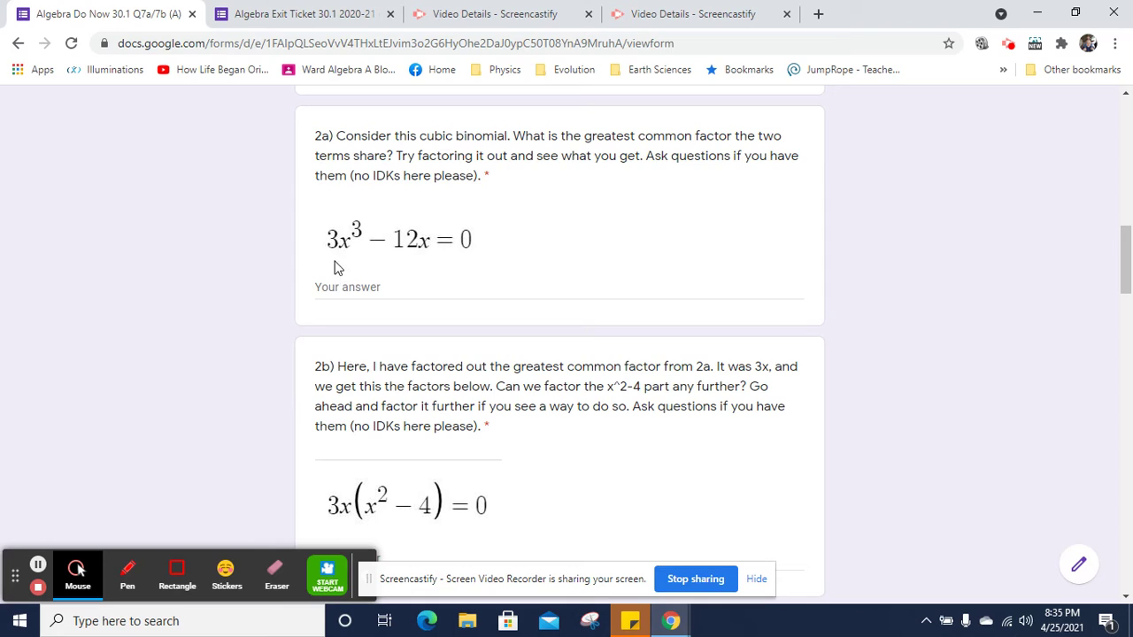
click(351, 286)
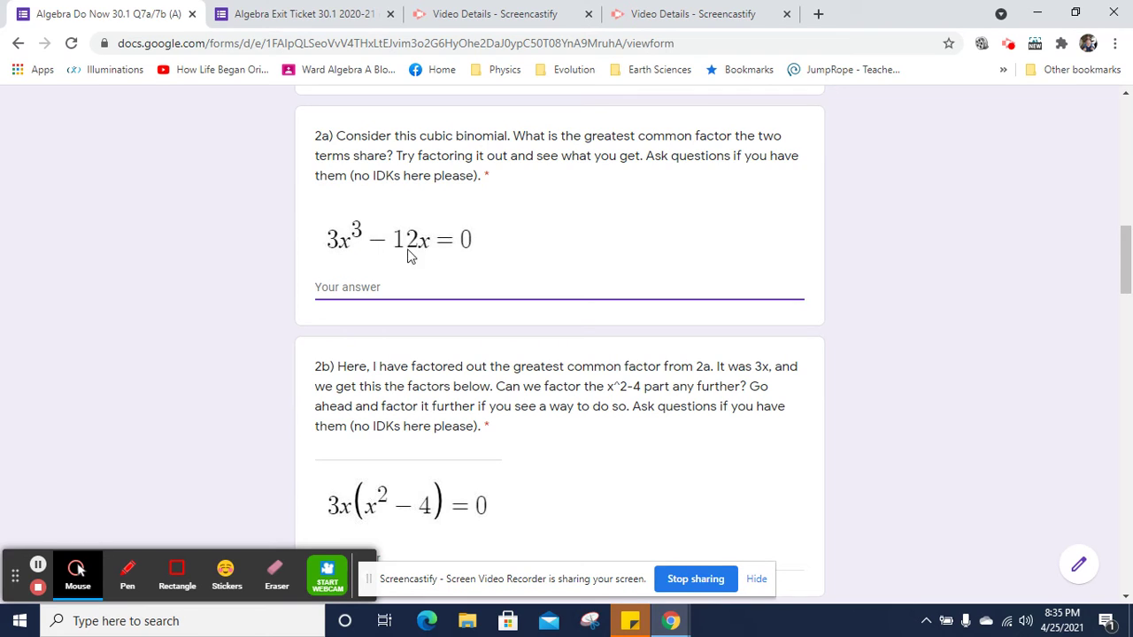
click(338, 282)
text(3x(x^2 -)
text(4) = 0)
click(246, 379)
scroll(247, 380, down, 1)
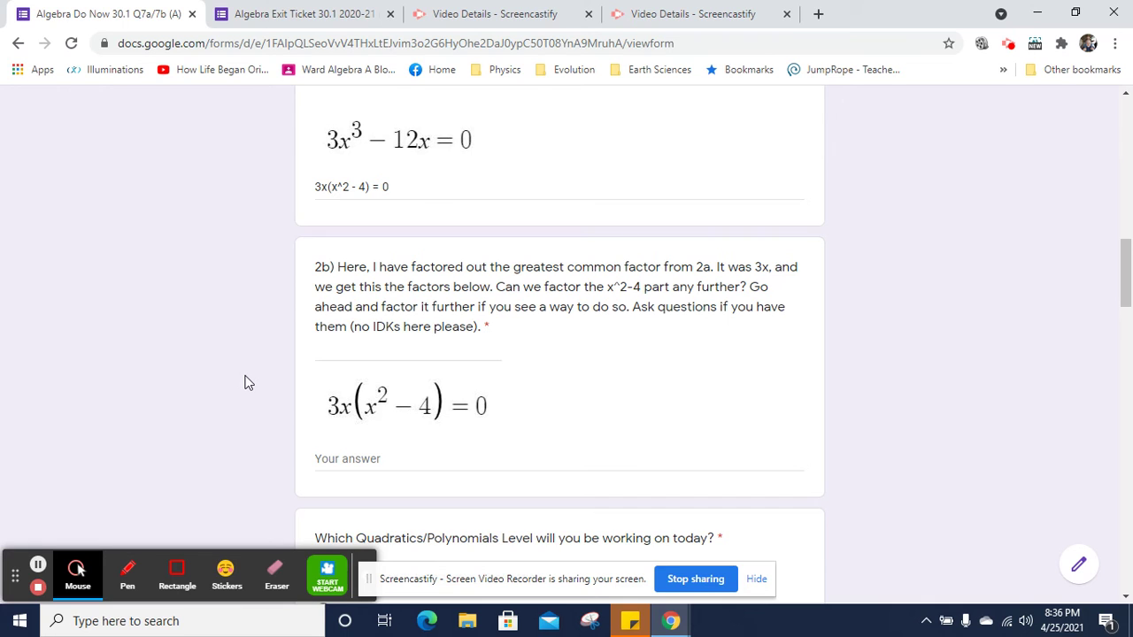
scroll(247, 382, down, 1)
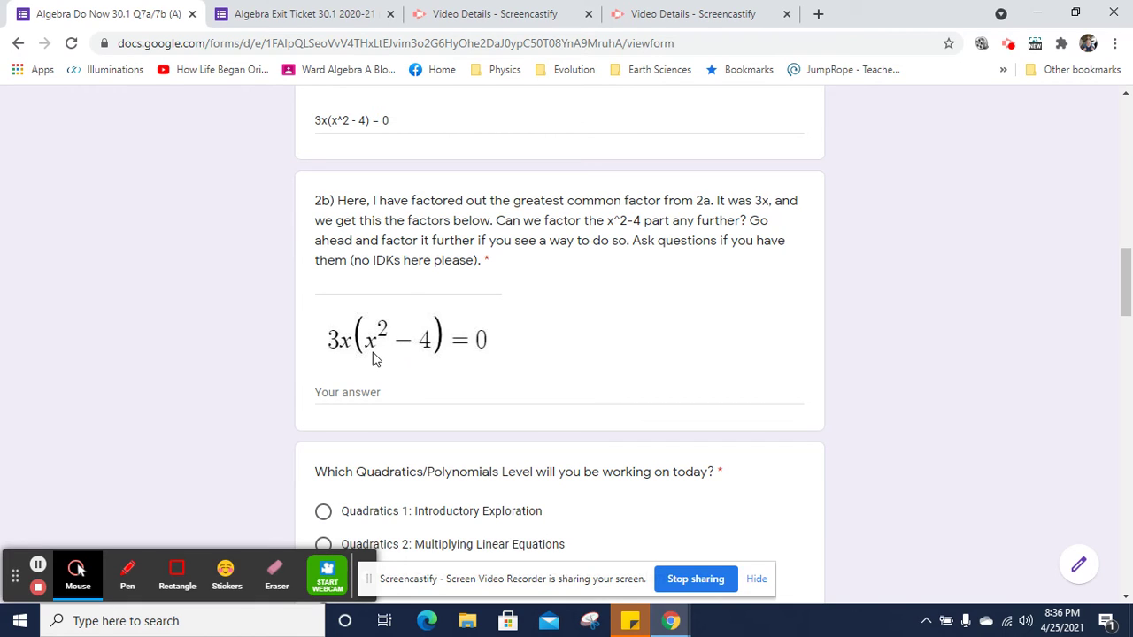
Type the factored form 3x(x-2)(x+2) = 0 in question 2b's answer
click(336, 392)
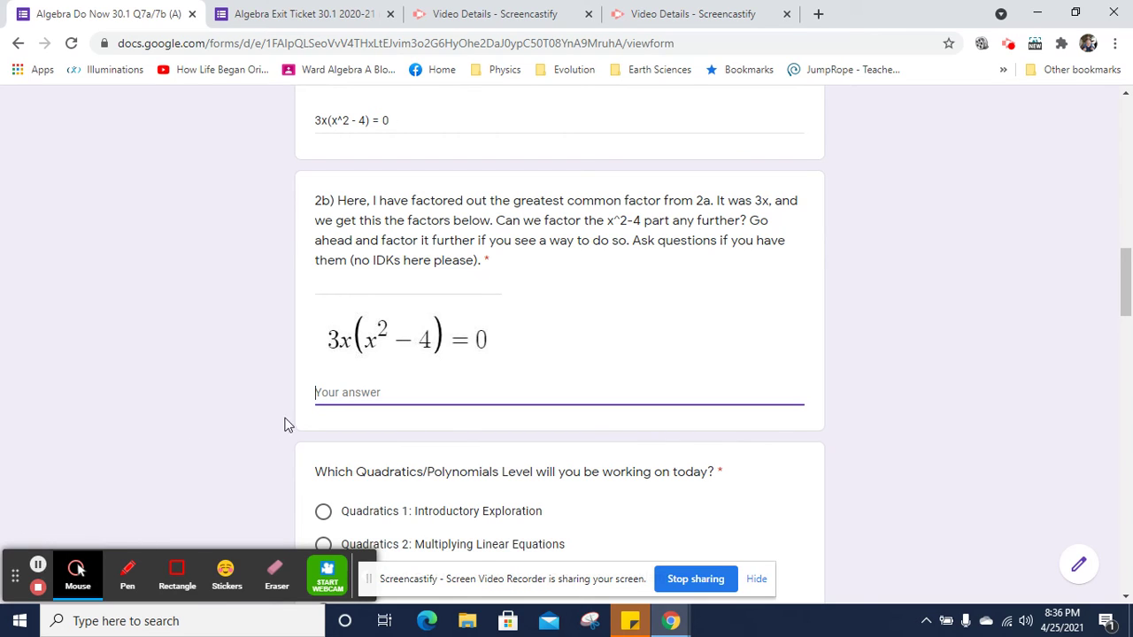
text(3x(x-2)()
text(x+2))
text(= 0)
Add a roots line to 2b with x = 0 and x = 2
key(Return)
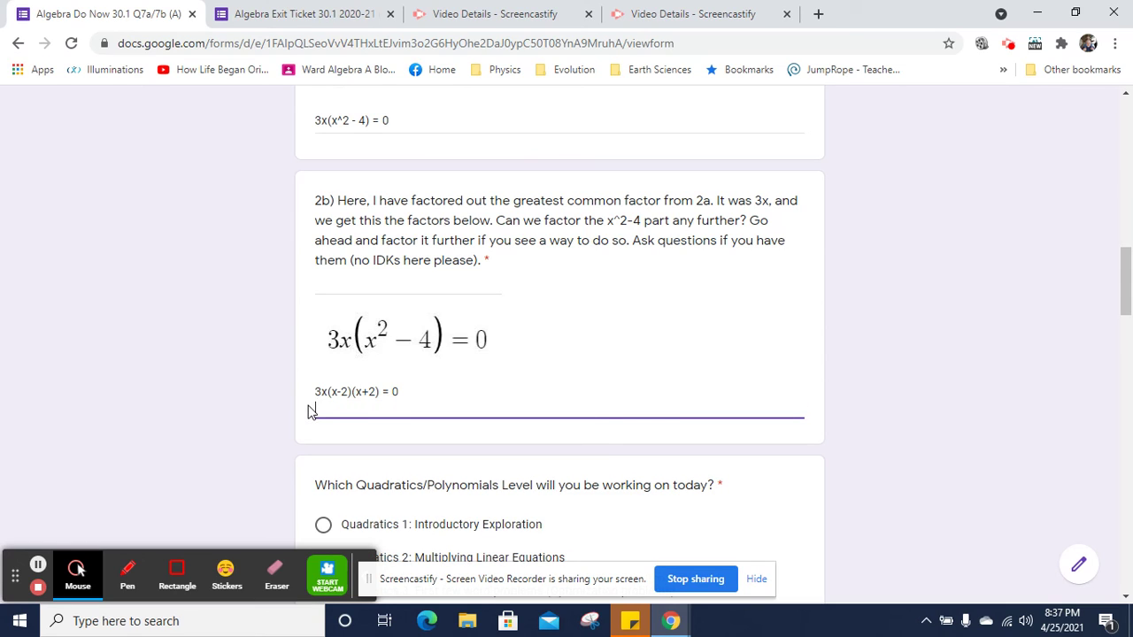
text(x =)
click(308, 452)
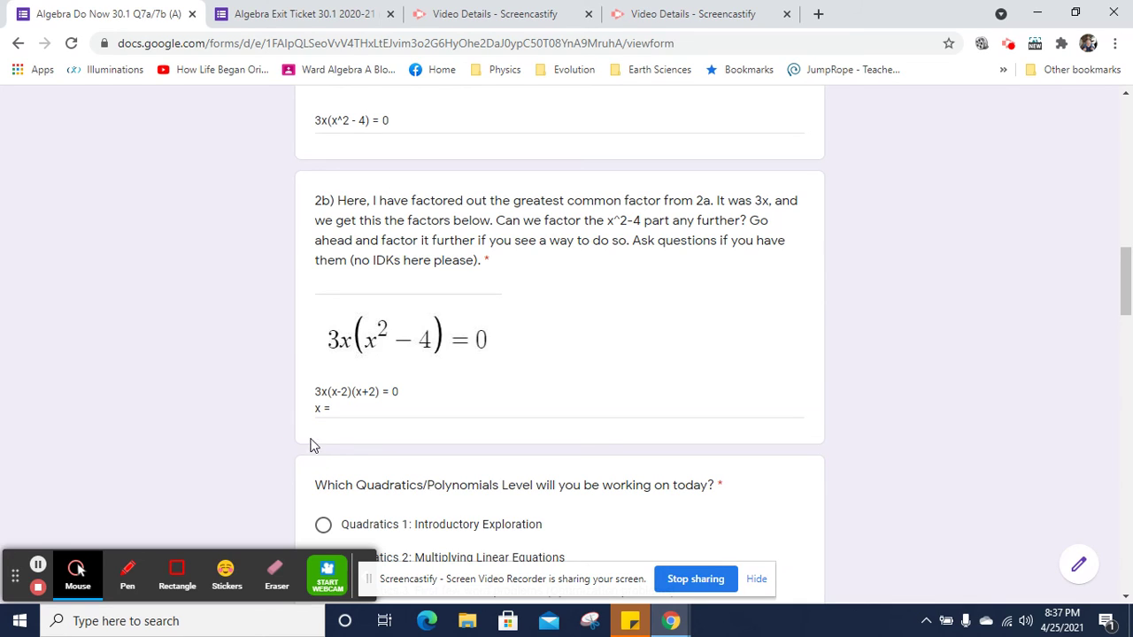
click(342, 409)
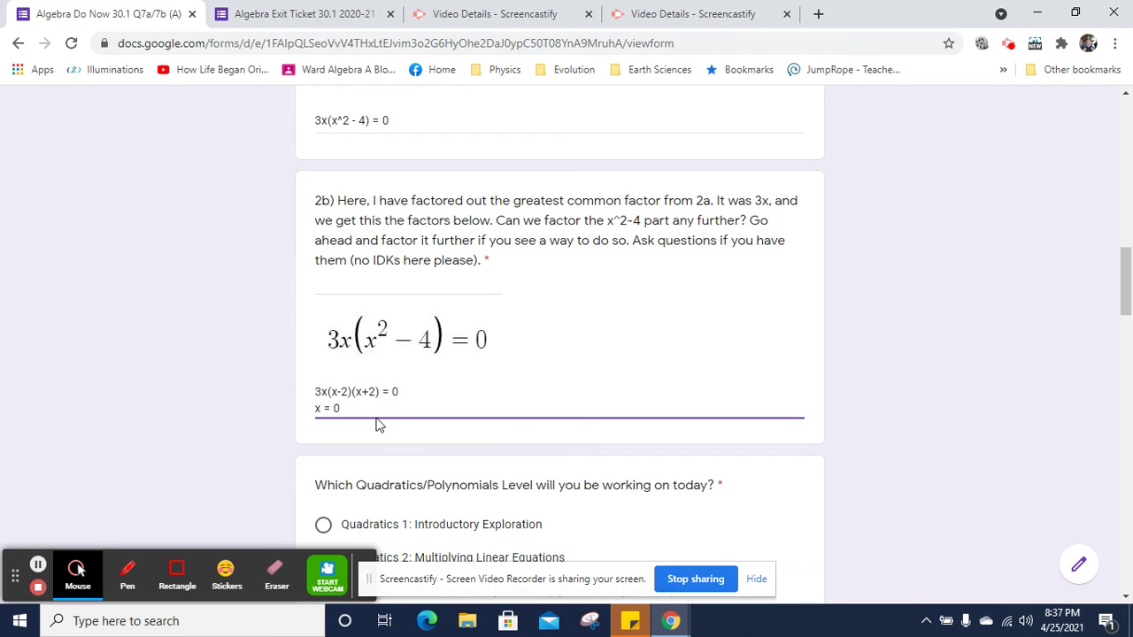
text(x = 2)
click(376, 425)
Append the third root x = -2 to question 2b's roots line
scroll(375, 425, down, 10)
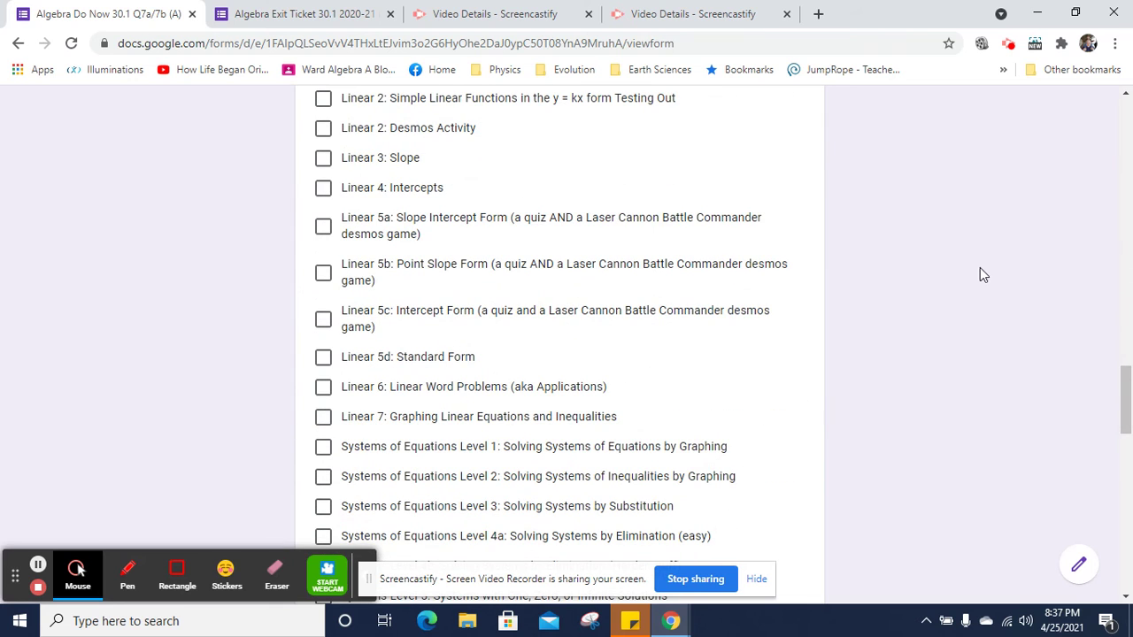
click(1127, 389)
drag(1127, 390, 1127, 268)
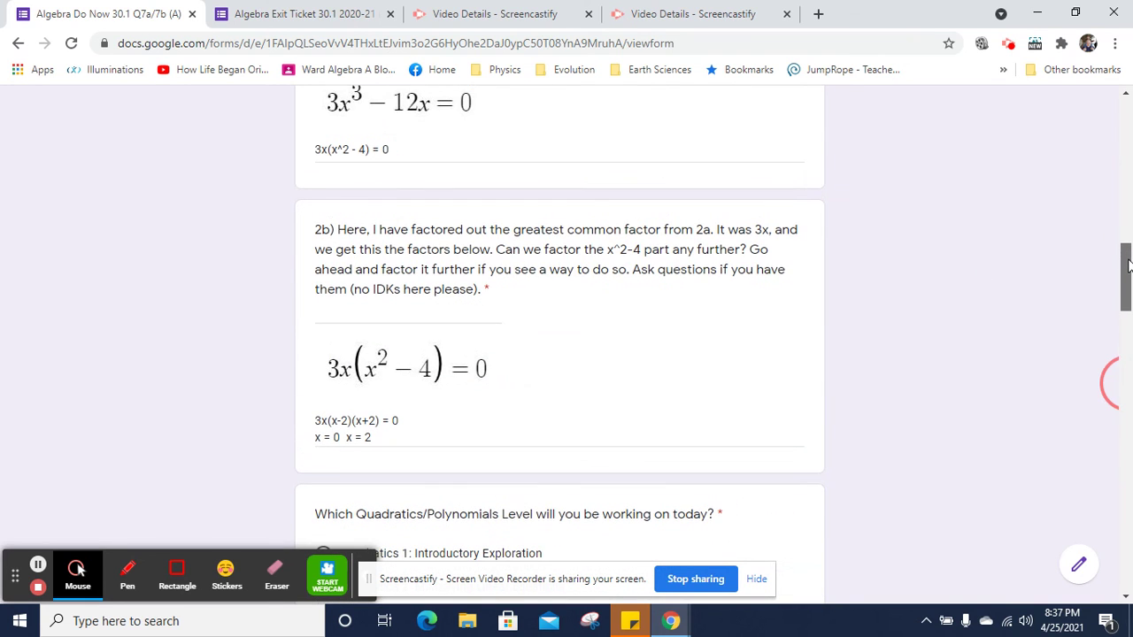
click(434, 438)
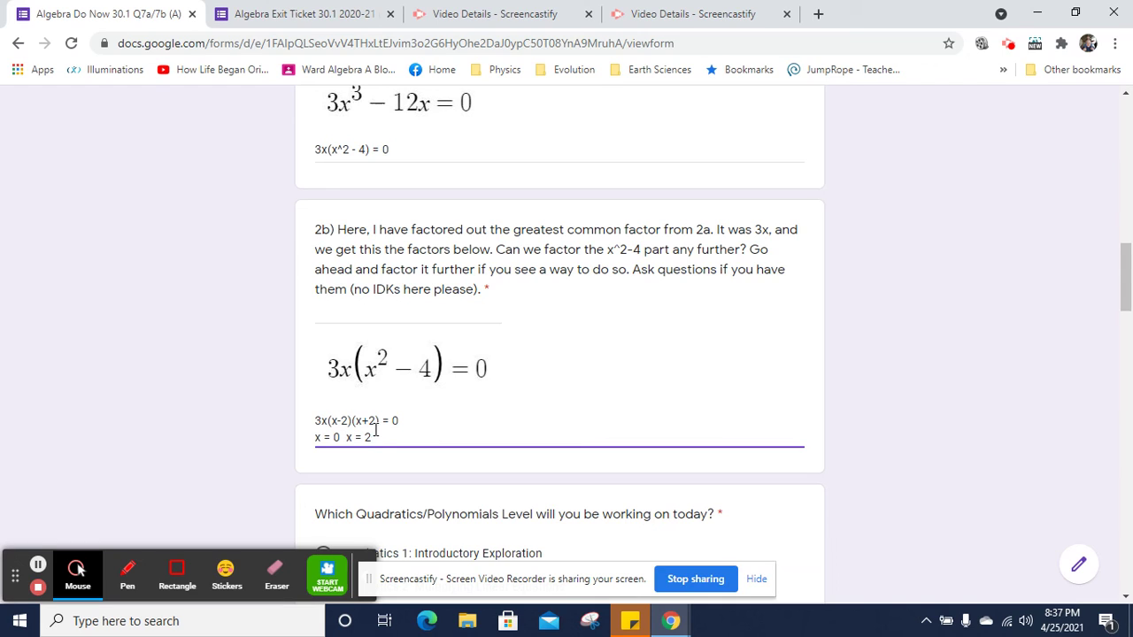
text(x = -2)
drag(1126, 267, 1127, 251)
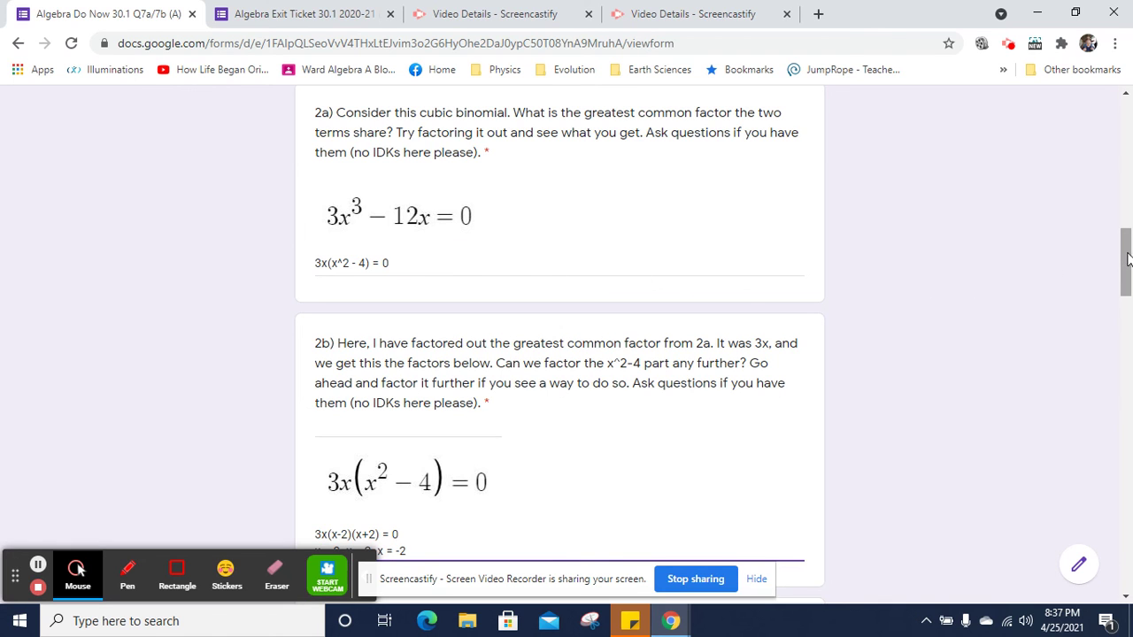
scroll(1120, 246, down, 5)
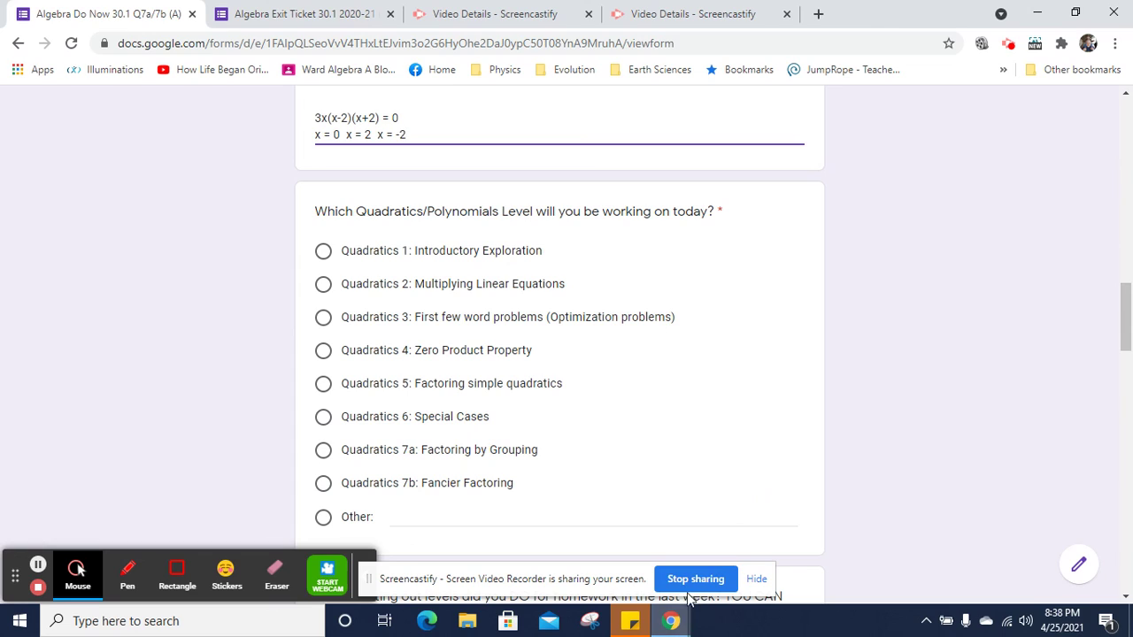